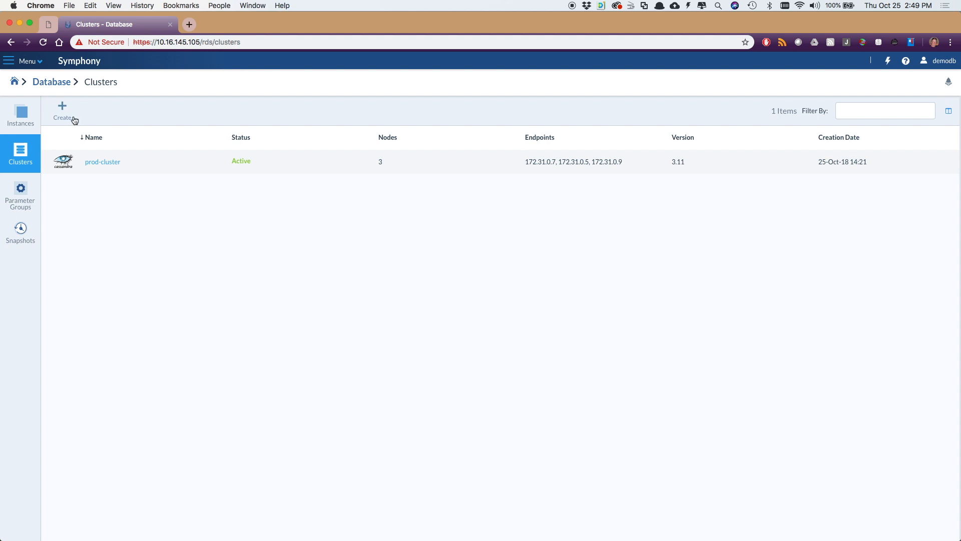
Step: Start creating a database cluster named prod-cluster, keeping Cassandra 3.11 as its version
click(62, 110)
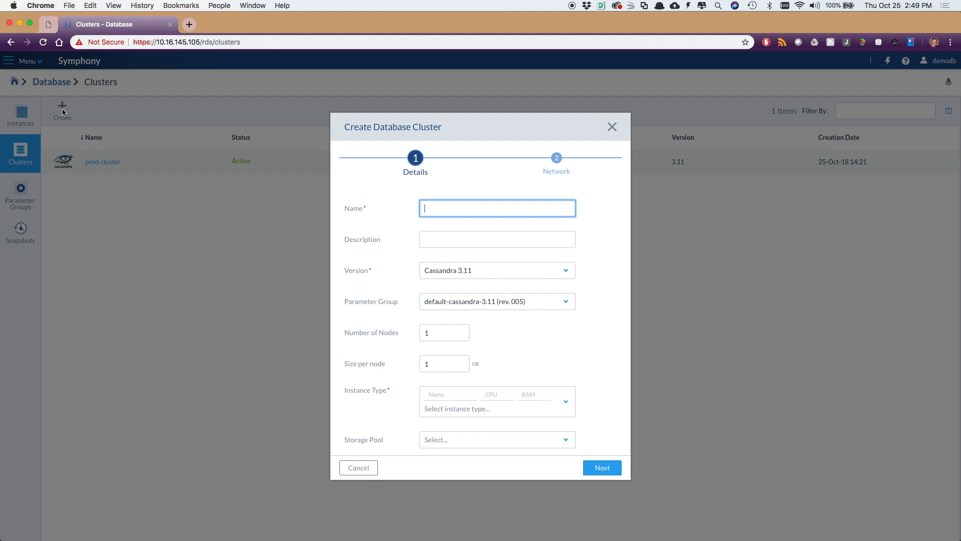
text(prod-cluster)
key(Tab)
key(Tab)
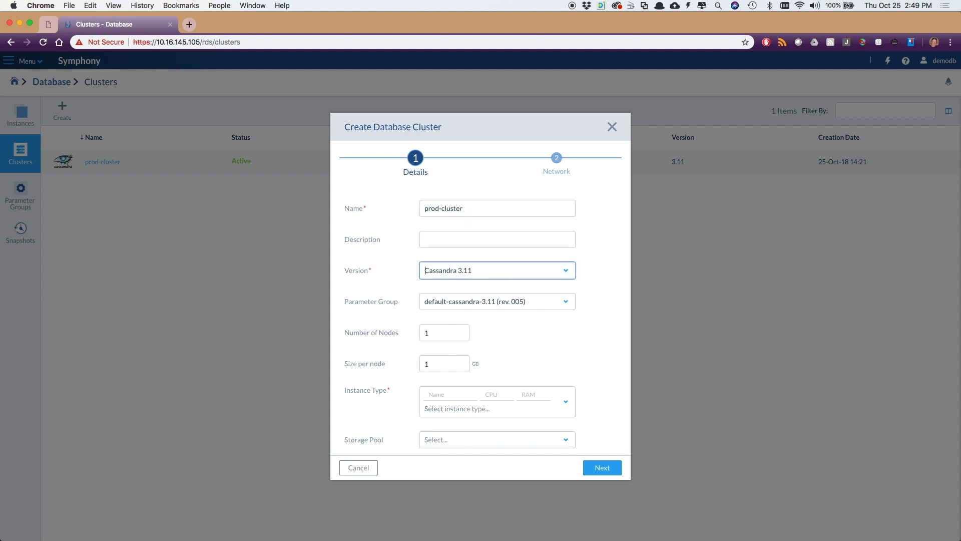
click(494, 271)
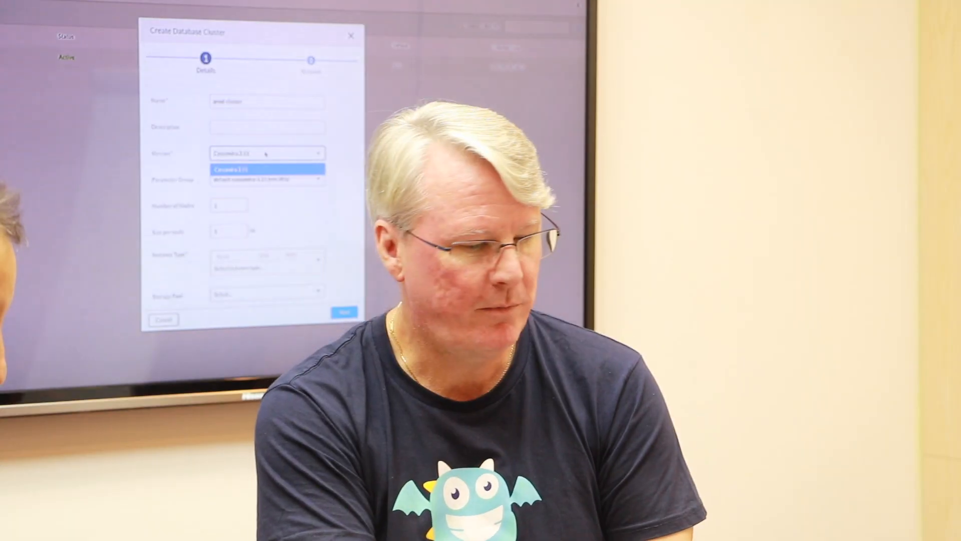
click(494, 271)
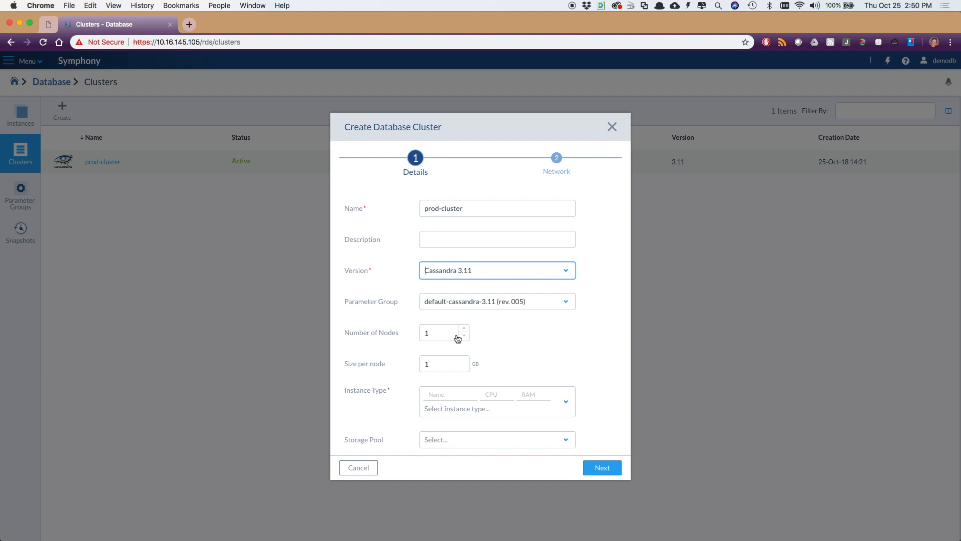
Step: Set the new cluster to 3 nodes with 5 GB per node and choose the m1.medium instance type
double_click(465, 328)
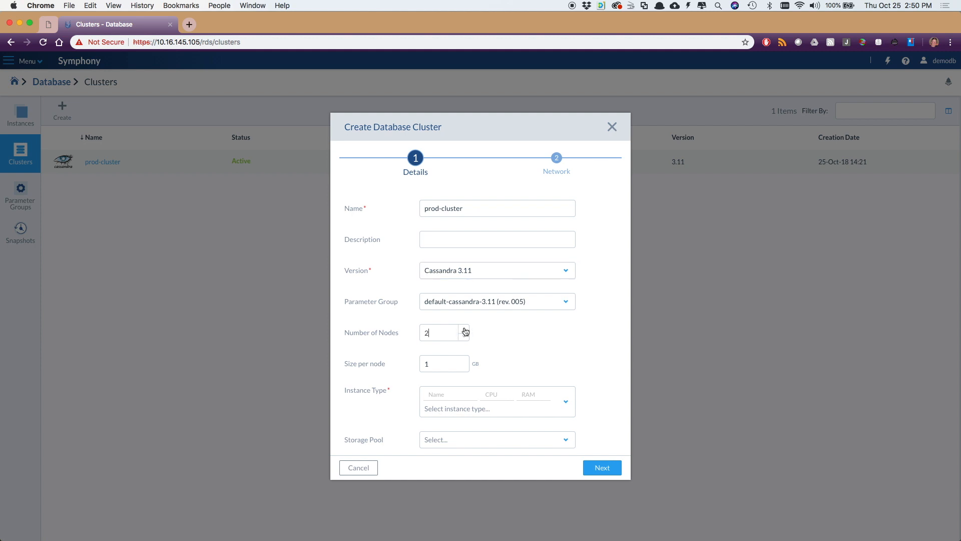
click(463, 360)
click(456, 397)
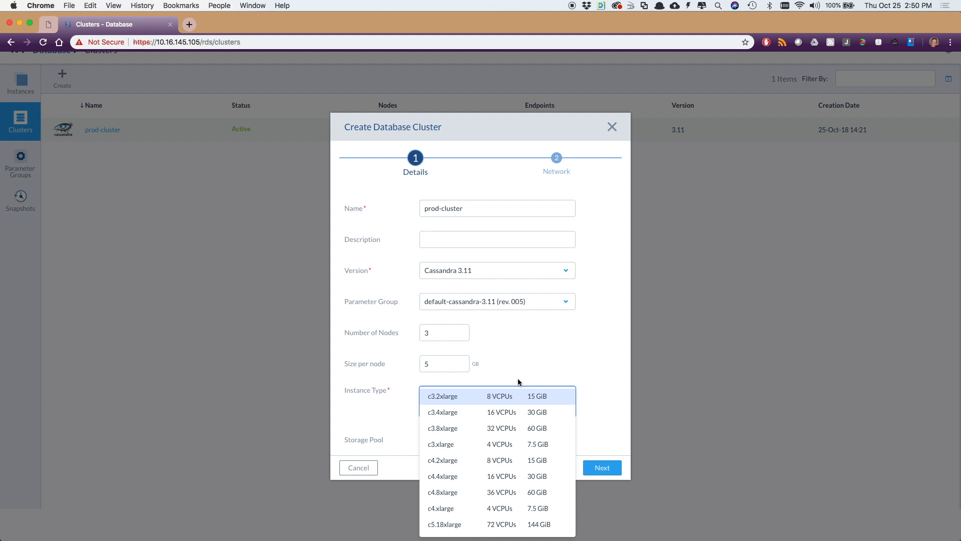
click(465, 393)
text(mq)
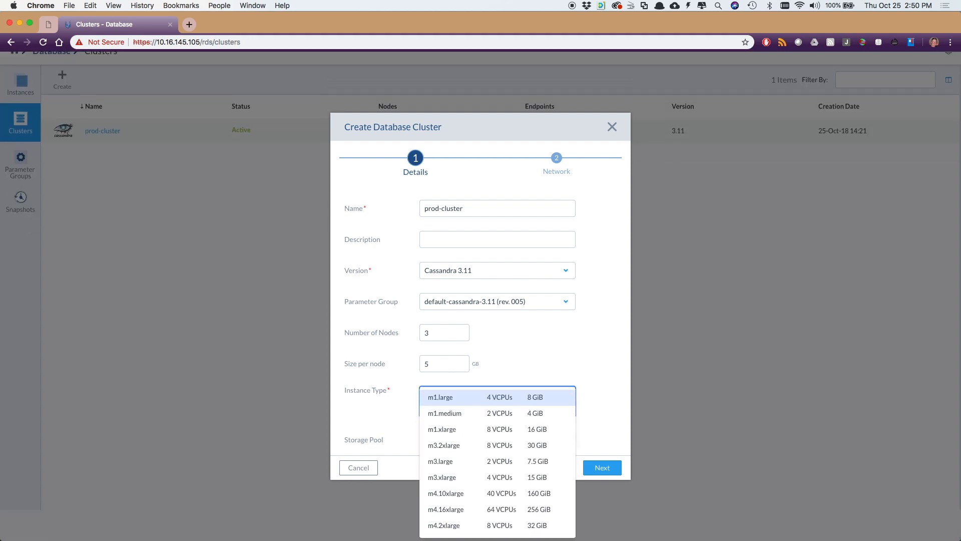
key(BackSpace)
key(BackSpace)
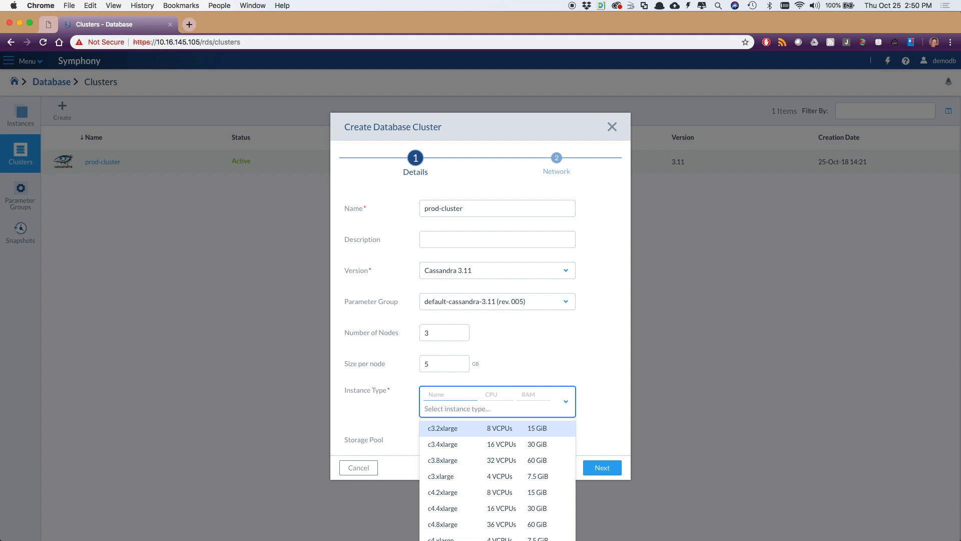
text(m1)
click(453, 443)
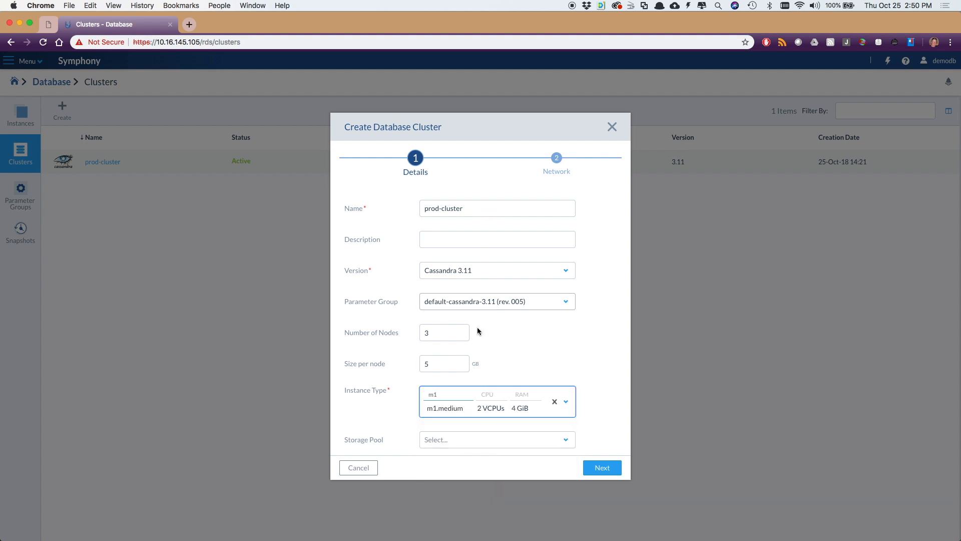
click(484, 178)
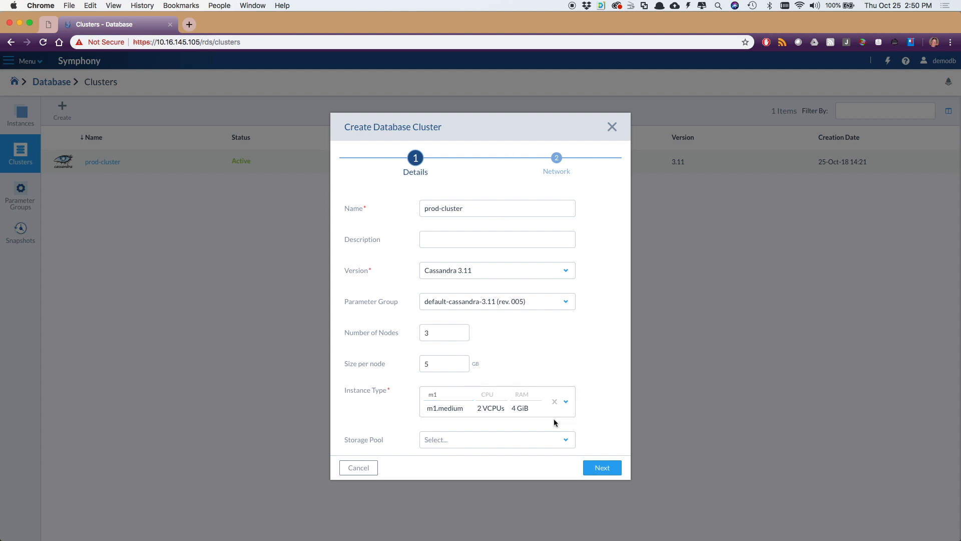
Step: Choose a storage pool and view the new cluster's network settings, discarding the cluster creation
click(509, 440)
click(501, 459)
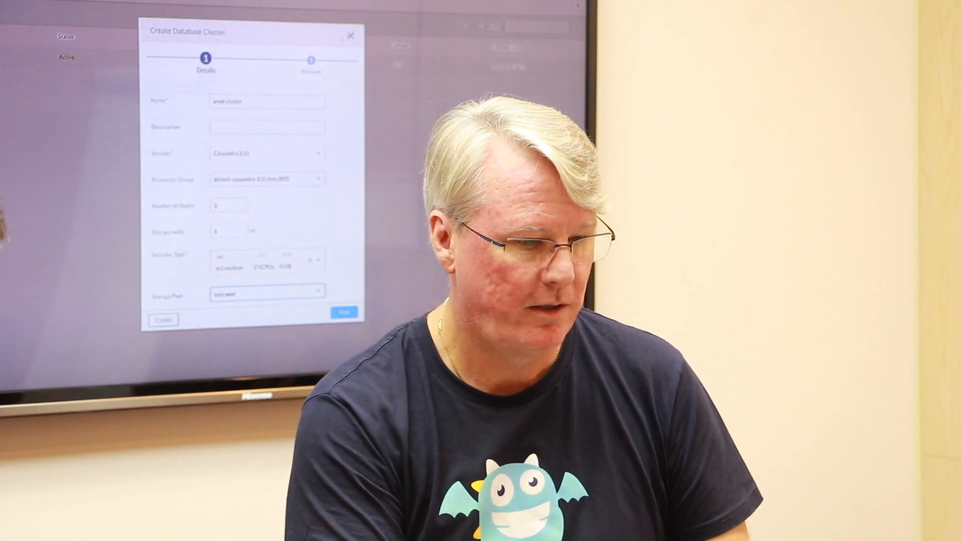
click(311, 63)
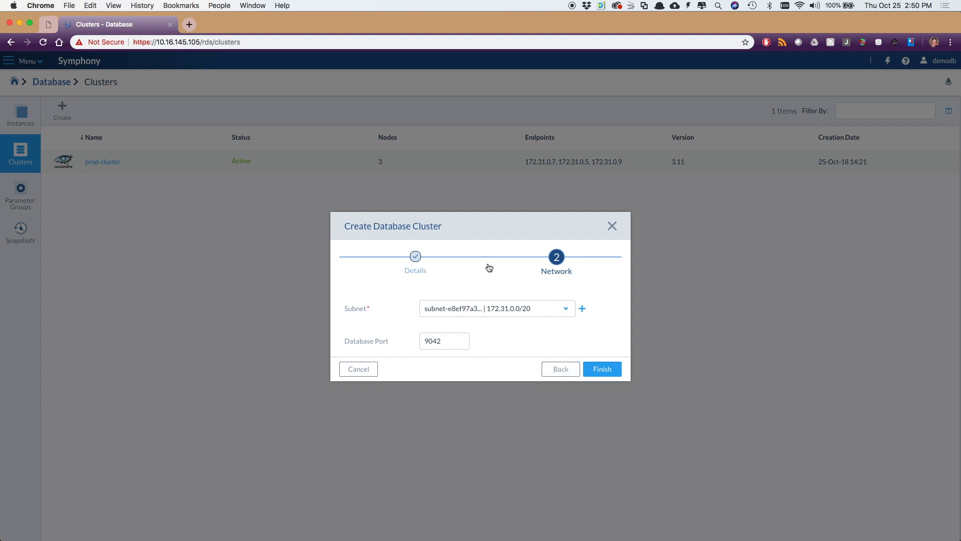
click(612, 226)
Step: Open the existing prod-cluster and start extending it with 2 additional nodes and 7 GB of storage per node
click(90, 166)
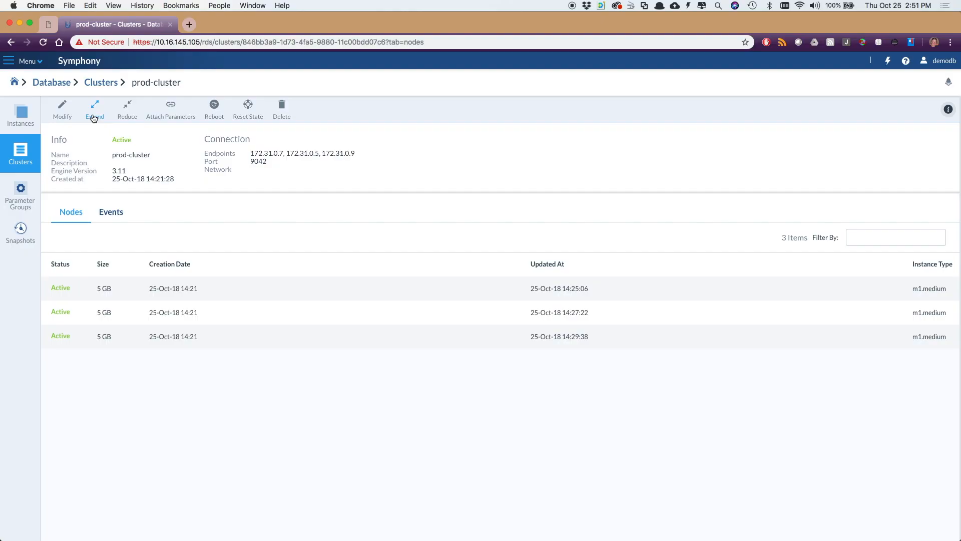
click(94, 117)
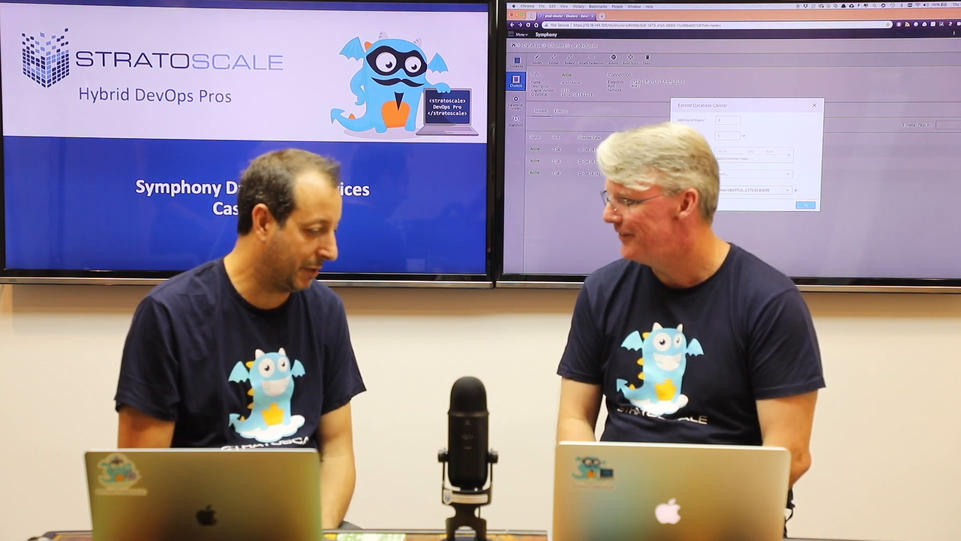
double_click(722, 122)
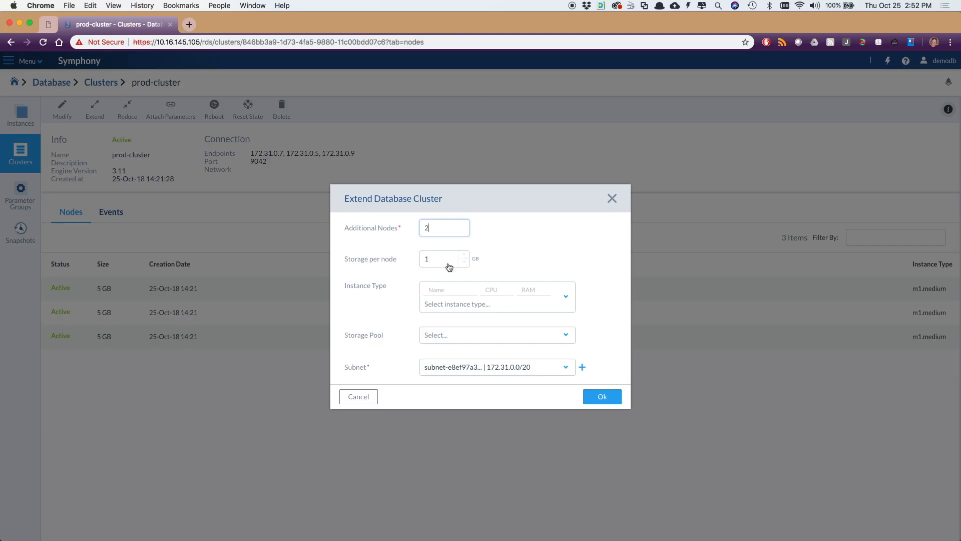
click(450, 259)
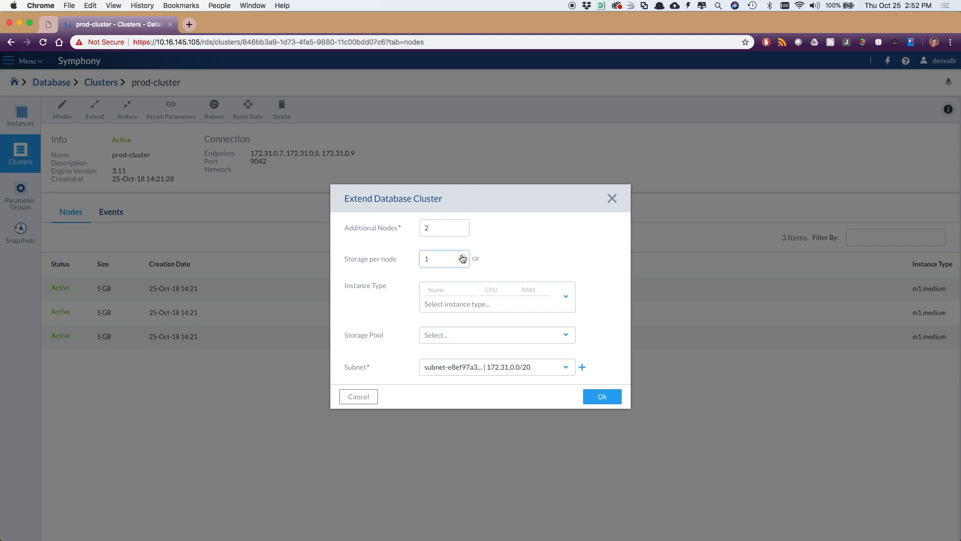
Step: Choose the m1.large instance type for the additional nodes and submit the cluster extension
click(451, 289)
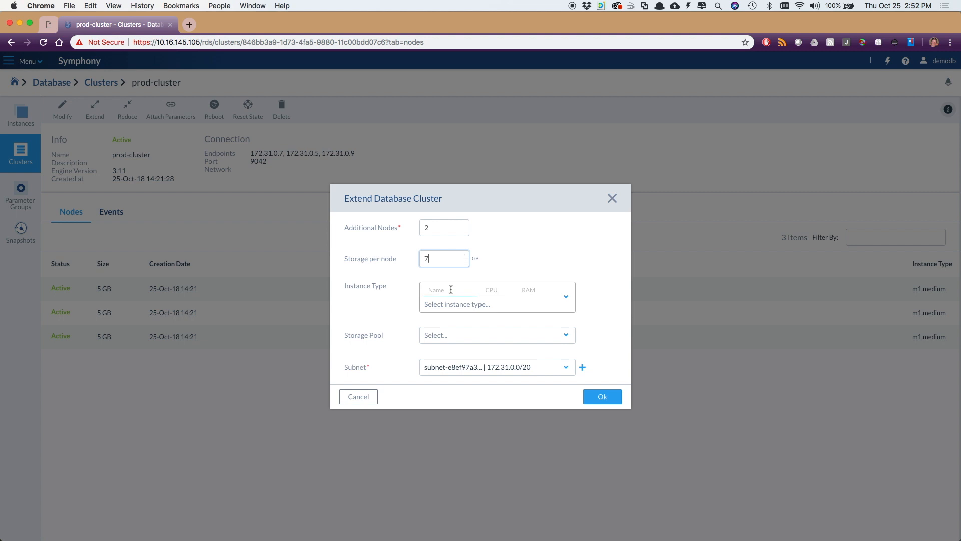
text(m1)
key(Down)
key(Down)
key(Up)
key(Up)
key(Return)
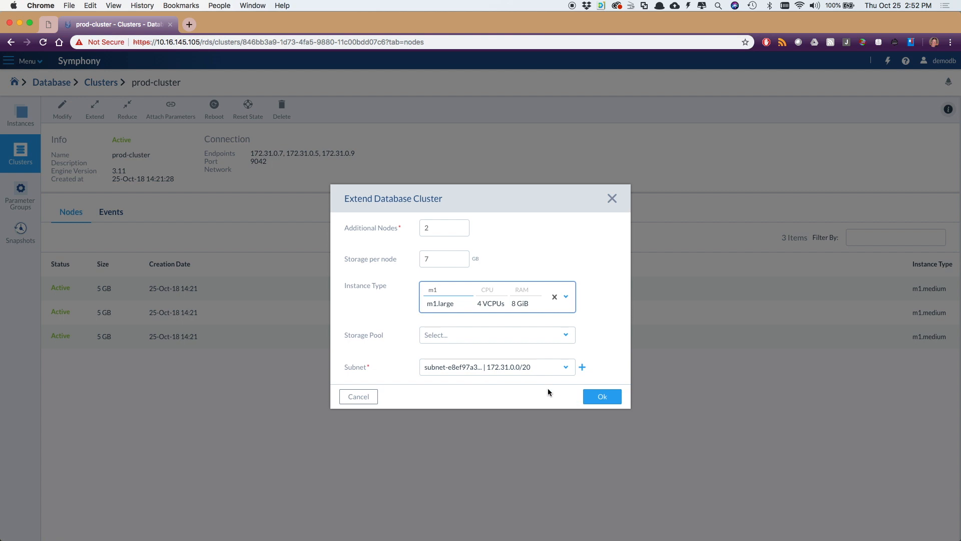
click(594, 398)
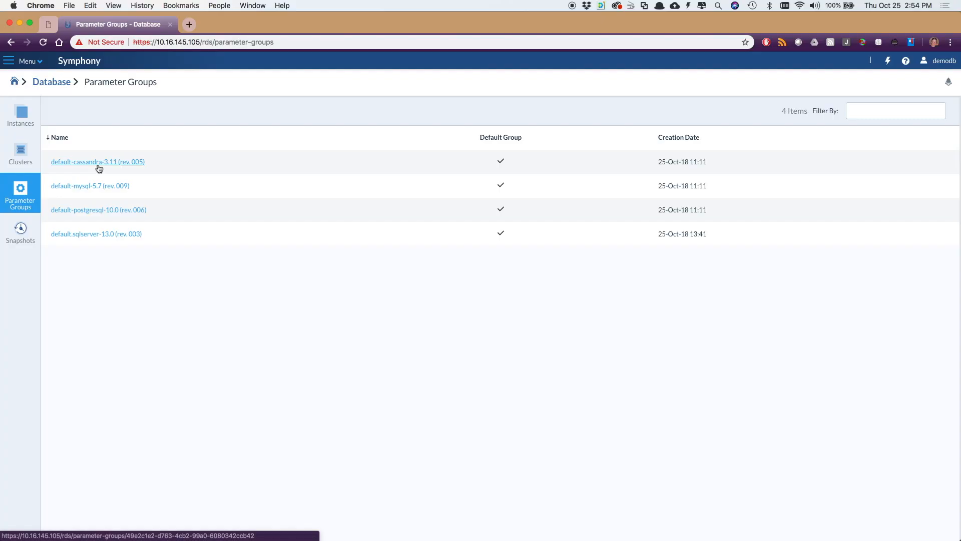
Step: Duplicate the default-cassandra-3.11 (rev. 005) parameter group under the name mypg
click(98, 162)
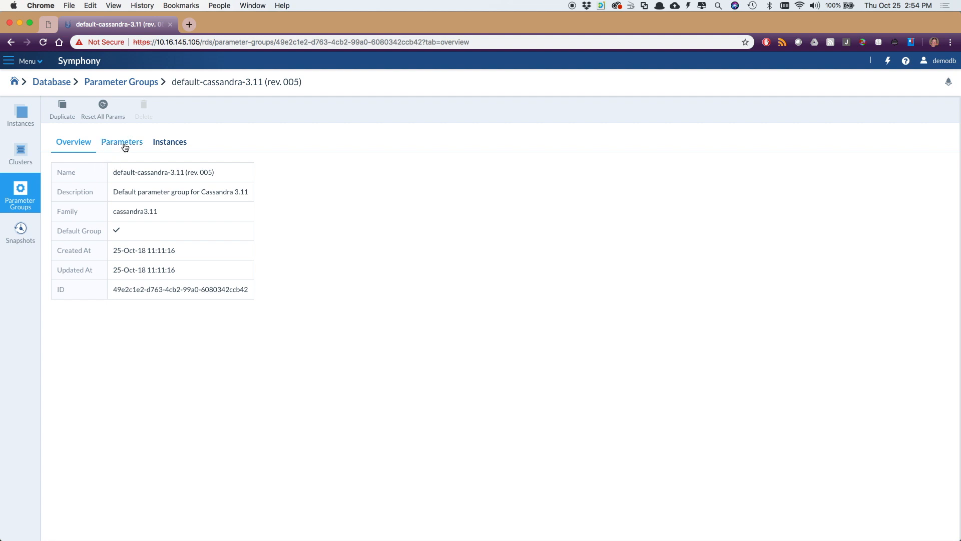
click(66, 114)
text(mypg)
key(Return)
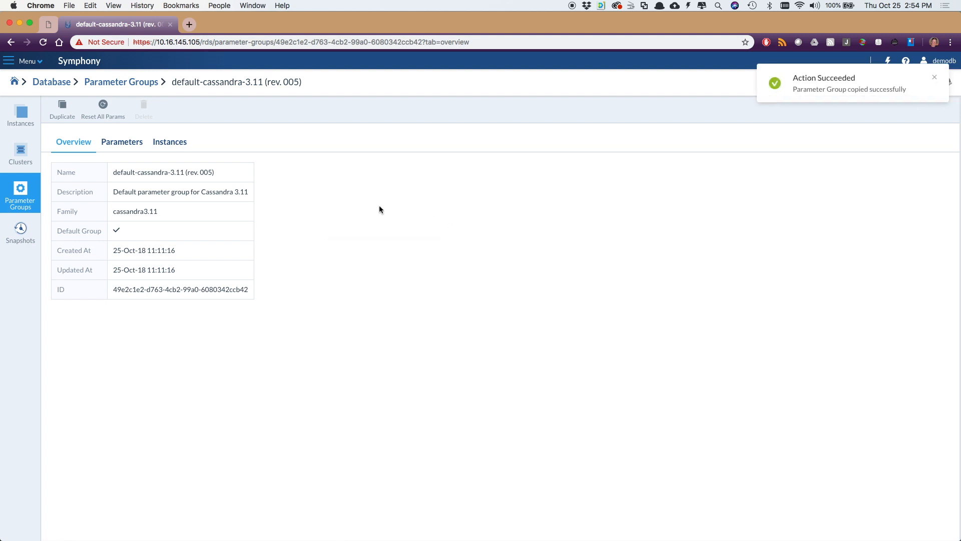
Step: Open the mypg parameter group and look through its list of Cassandra parameters and their values
click(20, 192)
click(59, 258)
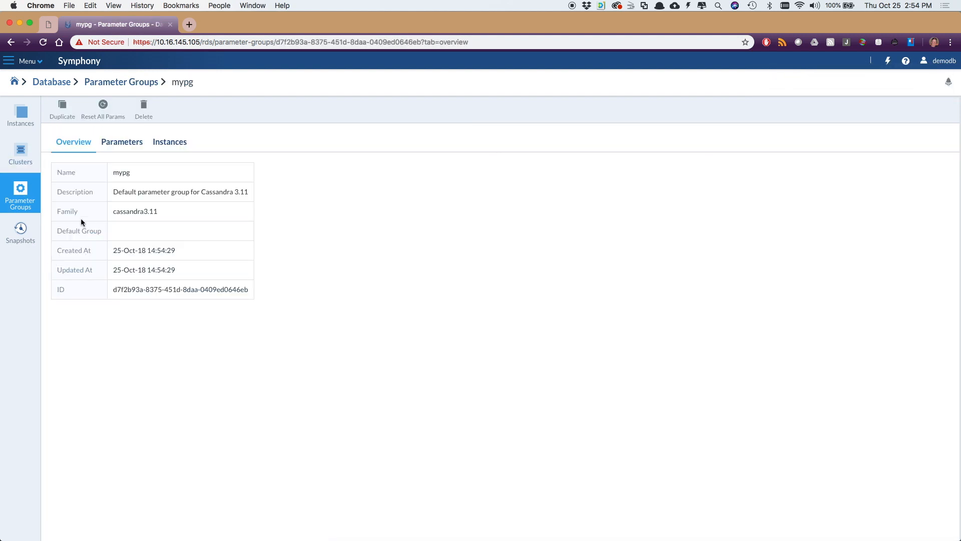
click(120, 142)
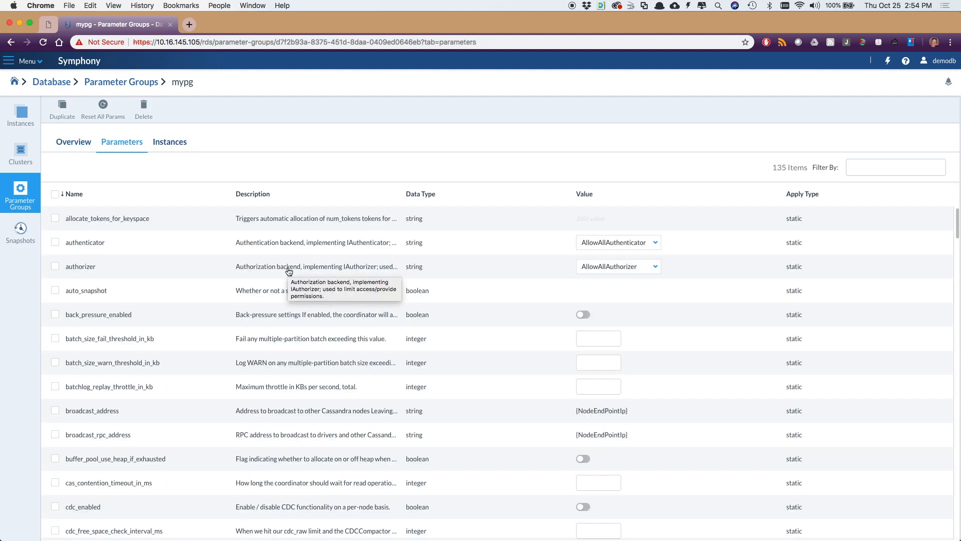
scroll(527, 336, down, 15)
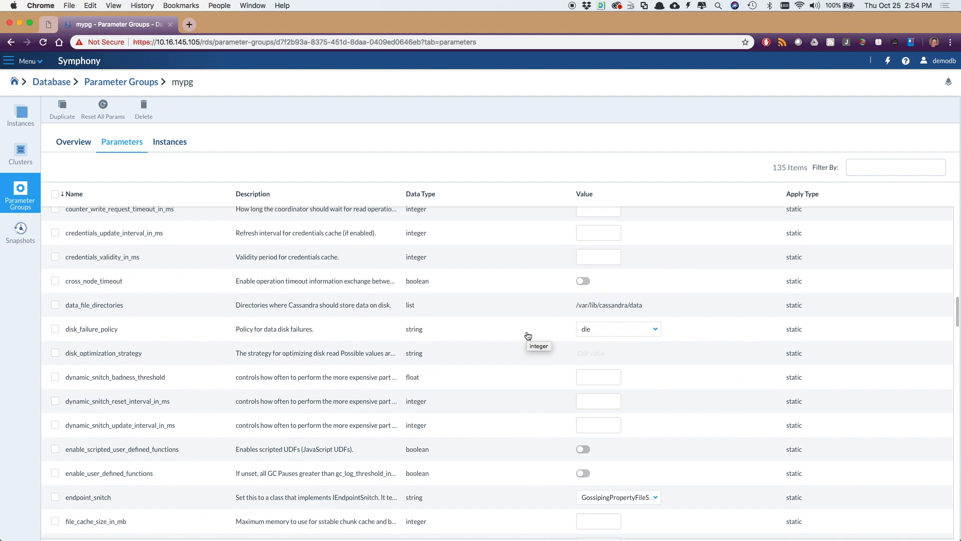
scroll(528, 336, down, 12)
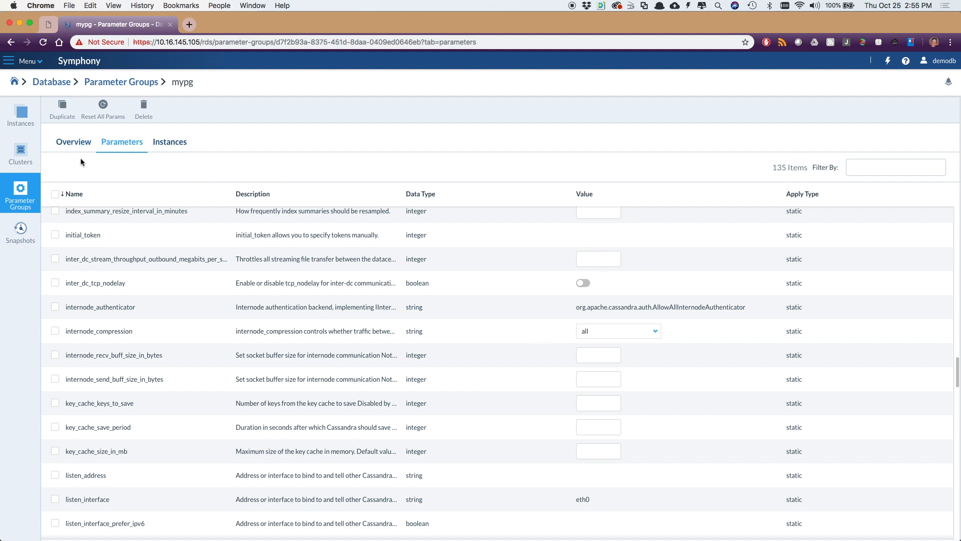
Step: Return to the database clusters and open prod-cluster to check the status of its nodes
click(21, 145)
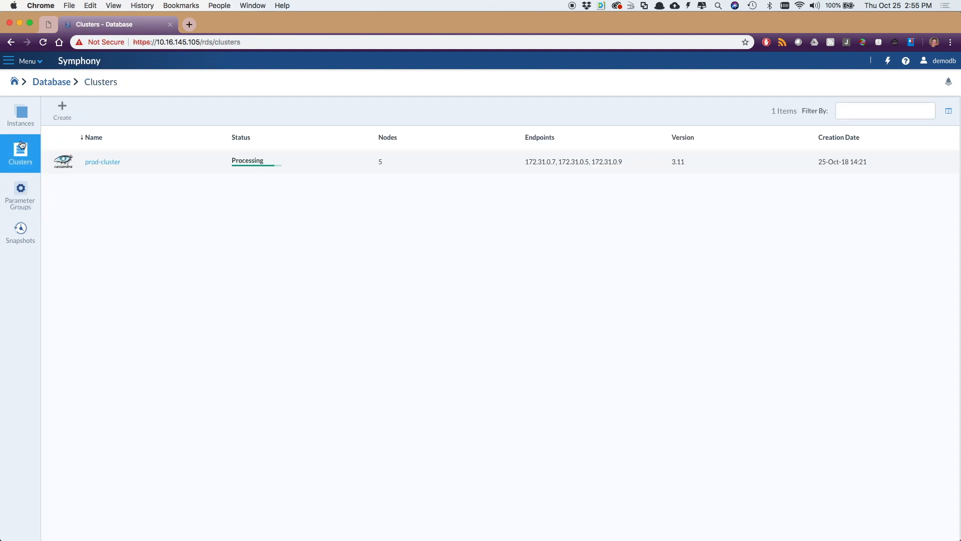
click(101, 163)
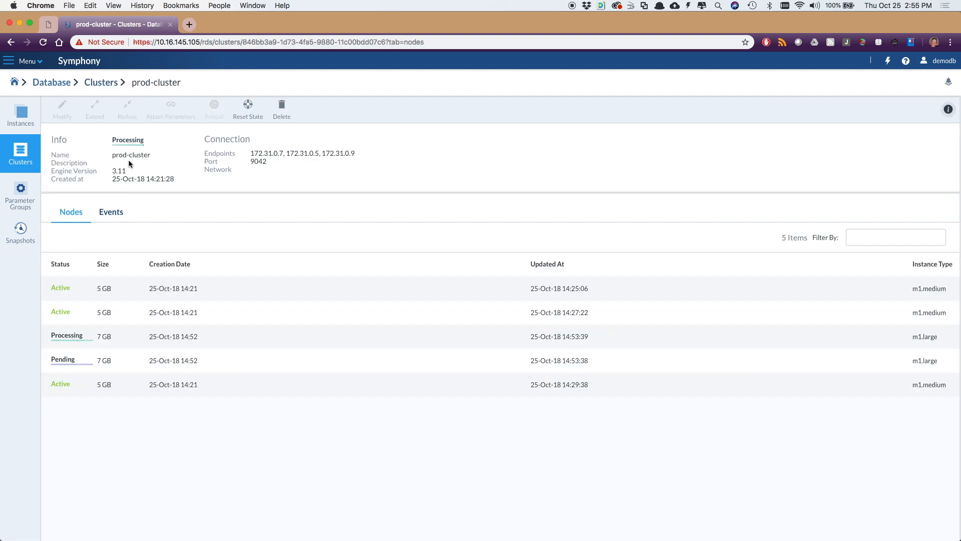